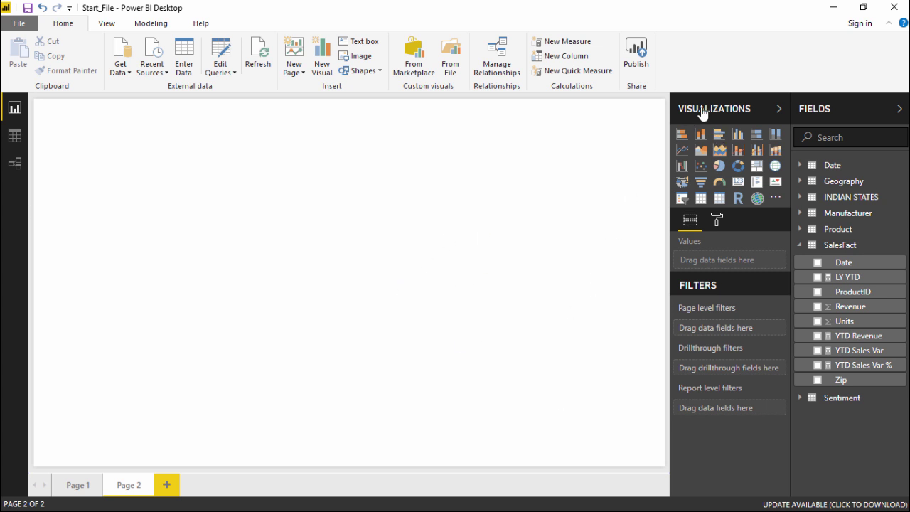
Step: Add an empty waterfall chart to Page 2 and move it to the page centre
{"action": "left_click", "coordinate": [681, 170]}
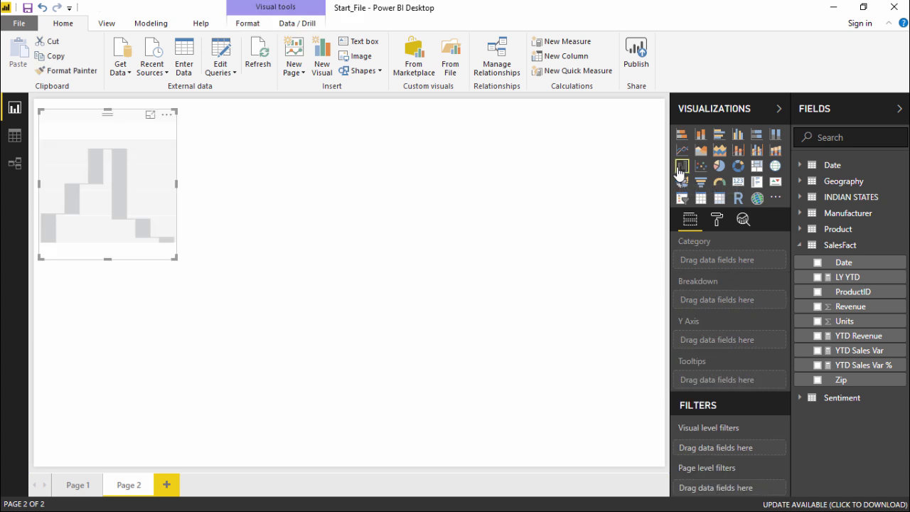
{"action": "left_click_drag", "start_coordinate": [131, 118], "coordinate": [420, 205]}
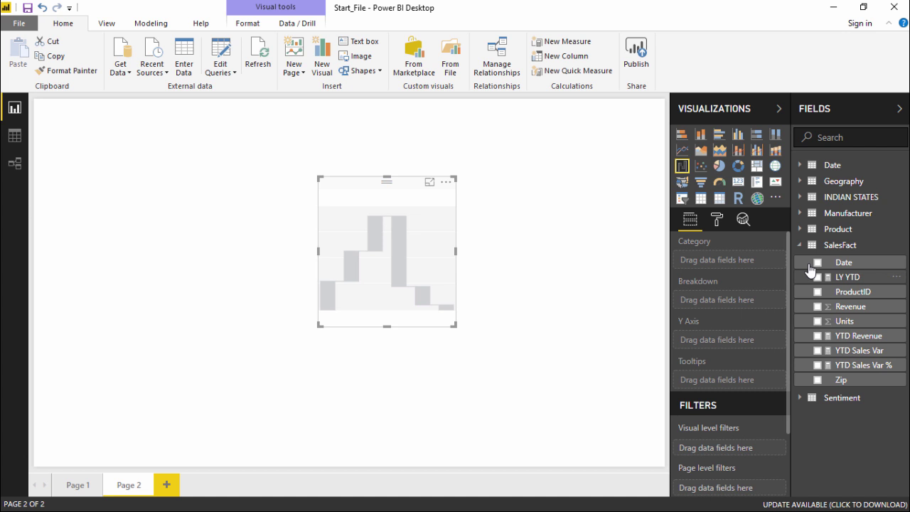
{"action": "left_click", "coordinate": [799, 245]}
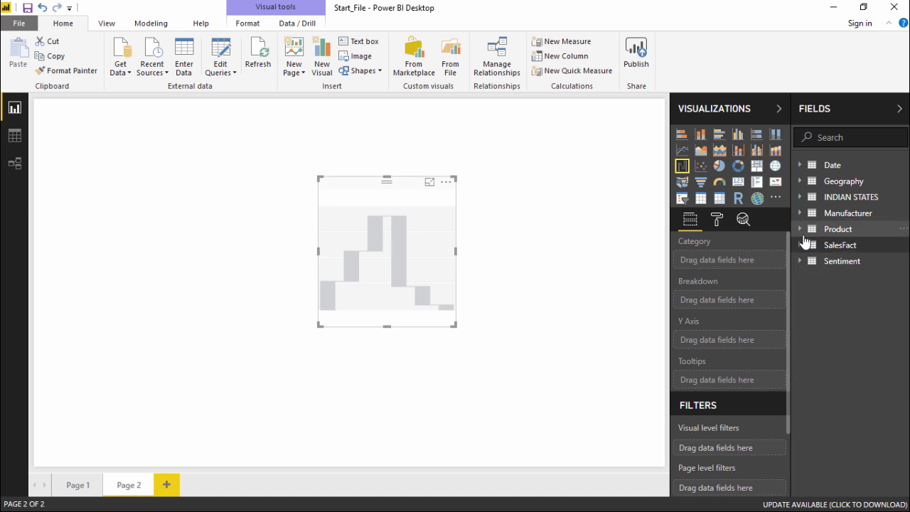
{"action": "left_click", "coordinate": [801, 166]}
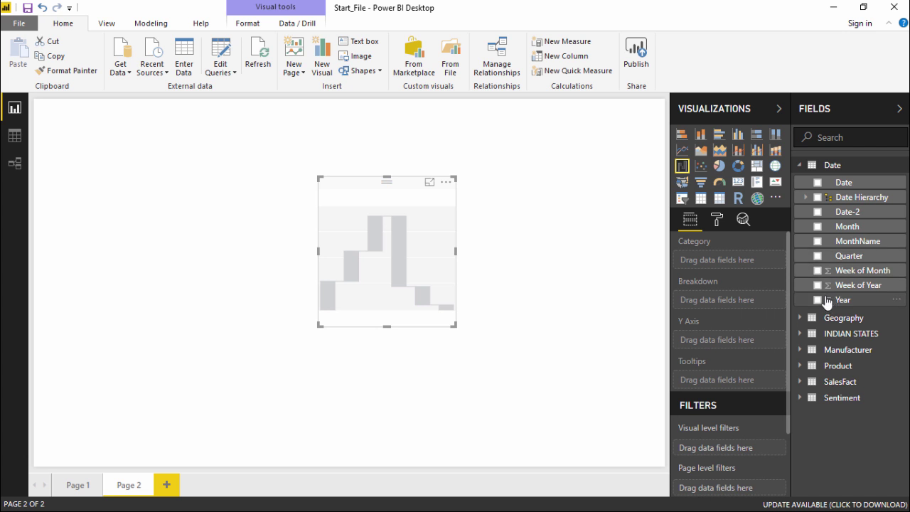
Step: Plot YTD Sales Var by Year on the waterfall chart and enlarge it
{"action": "left_click_drag", "start_coordinate": [827, 303], "coordinate": [391, 267]}
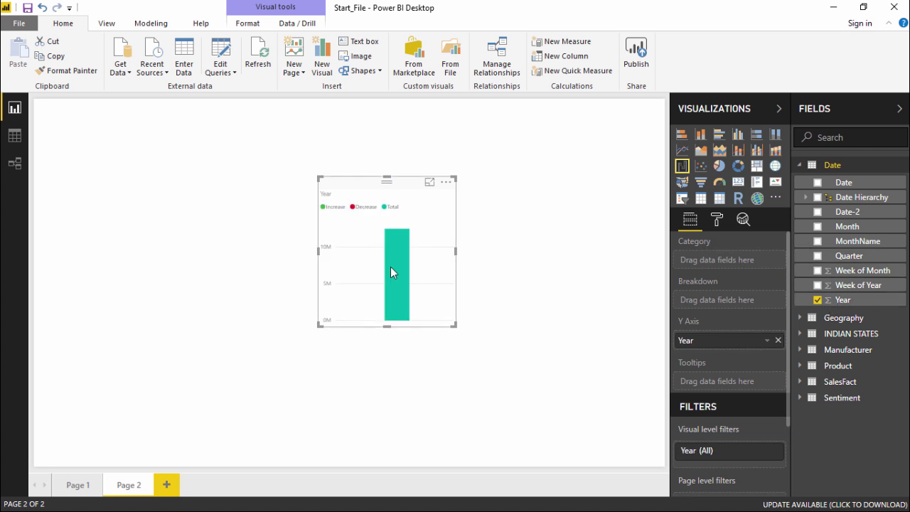
{"action": "left_click", "coordinate": [815, 382]}
{"action": "scroll", "coordinate": [843, 399], "scroll_direction": "down", "scroll_amount": 2}
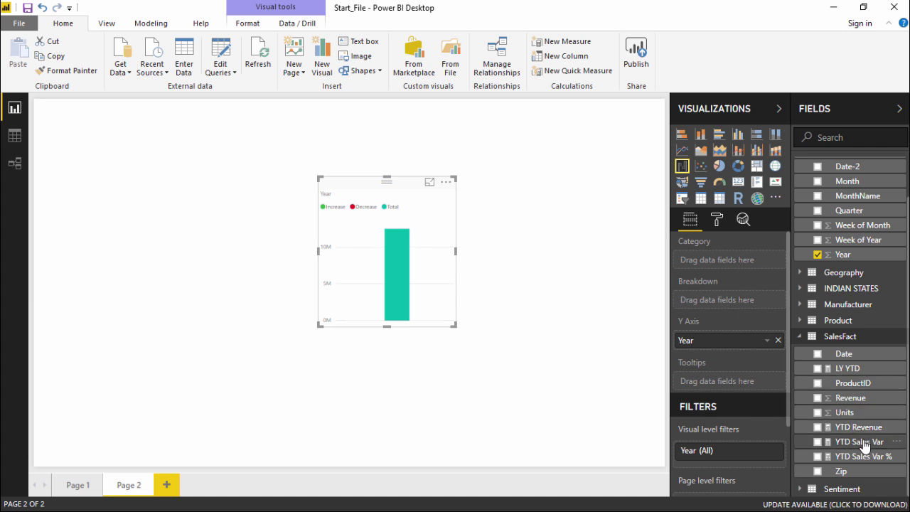
{"action": "left_click_drag", "start_coordinate": [865, 445], "coordinate": [687, 347]}
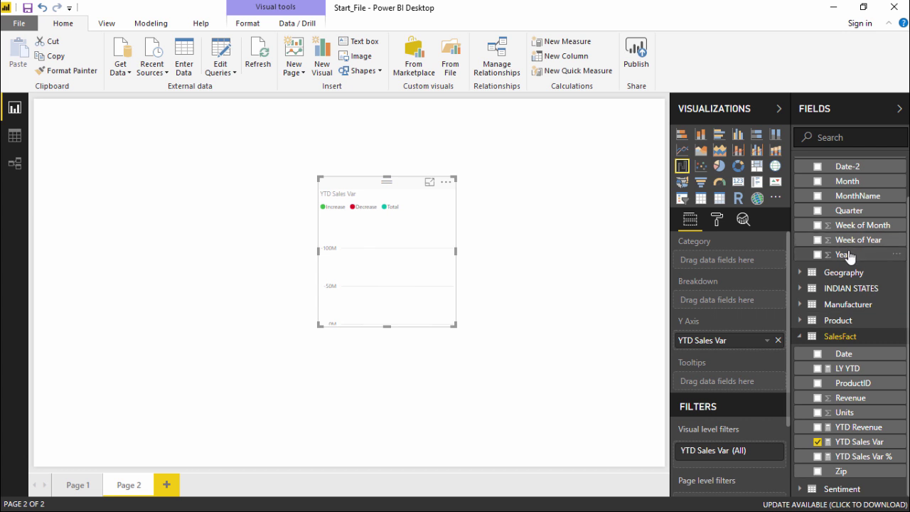
{"action": "left_click_drag", "start_coordinate": [849, 256], "coordinate": [749, 258]}
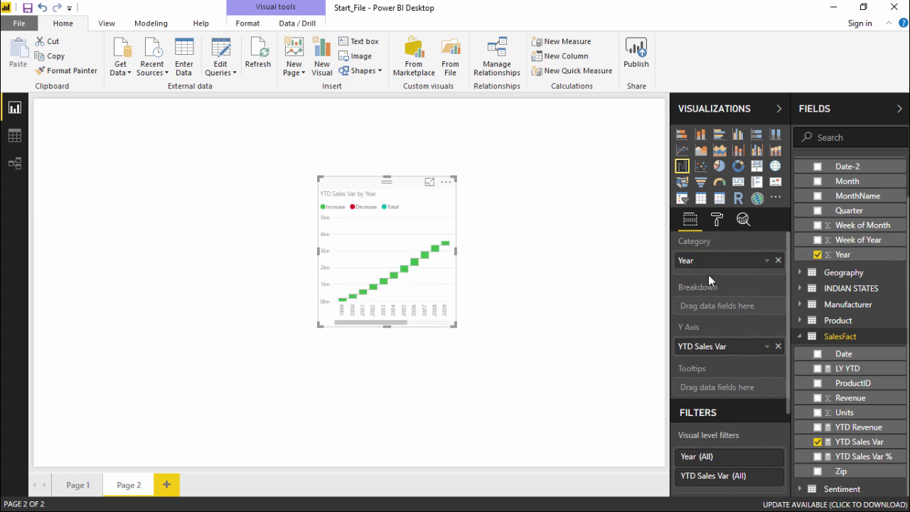
{"action": "left_click_drag", "start_coordinate": [453, 323], "coordinate": [623, 385]}
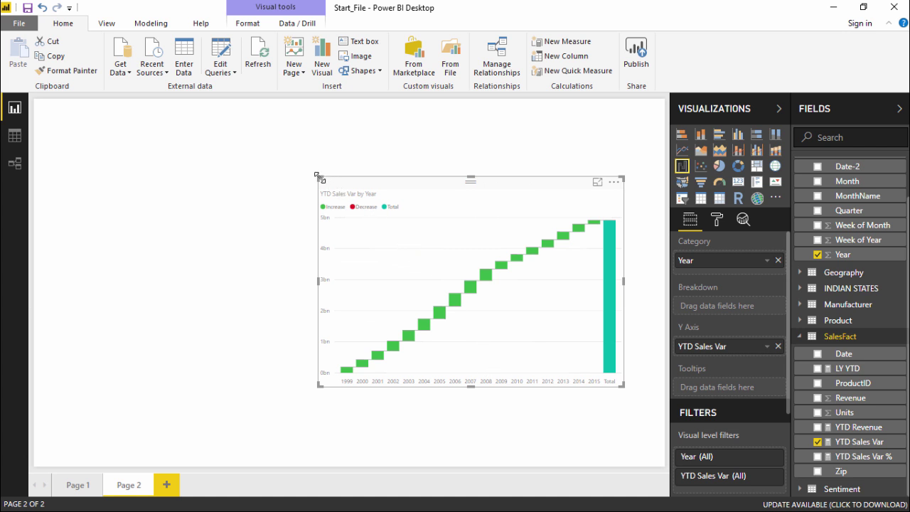
Step: Stretch the chart toward the top-left corner and read the values of the yearly bars
{"action": "left_click_drag", "start_coordinate": [320, 178], "coordinate": [74, 123]}
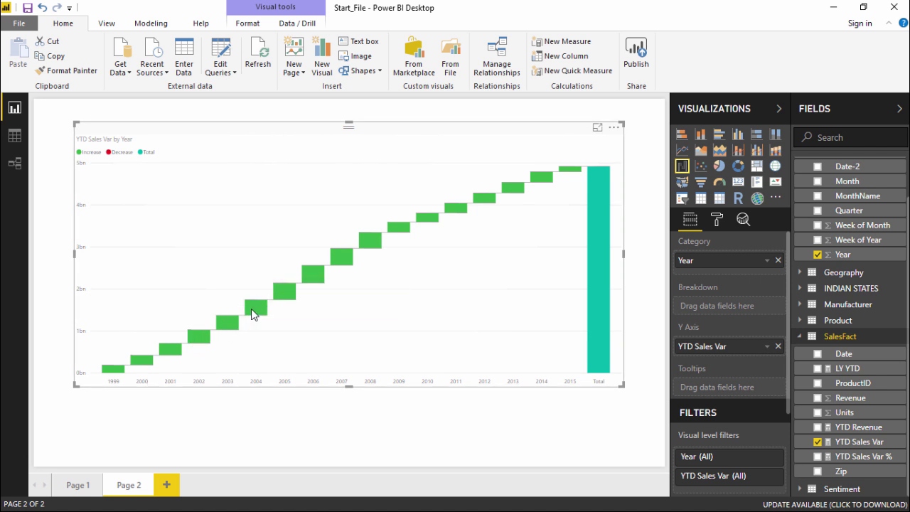
{"action": "mouse_move", "coordinate": [253, 309]}
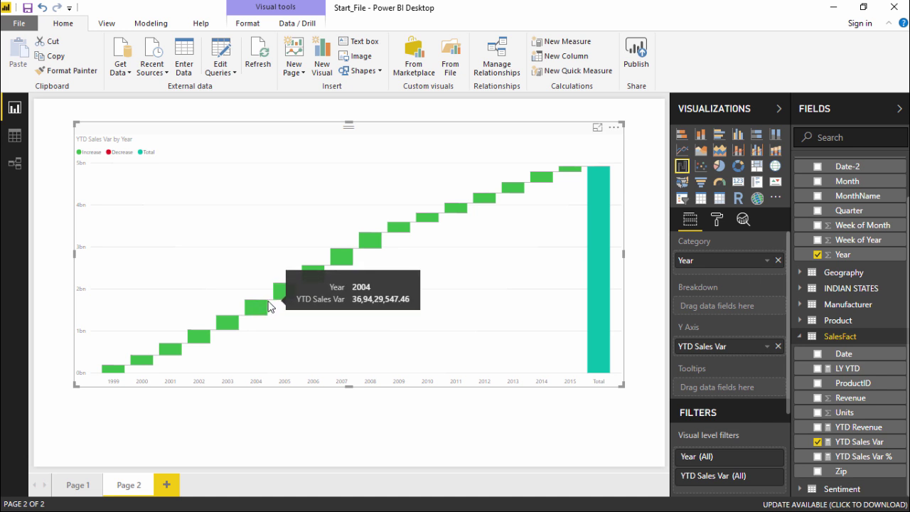
{"action": "mouse_move", "coordinate": [280, 297]}
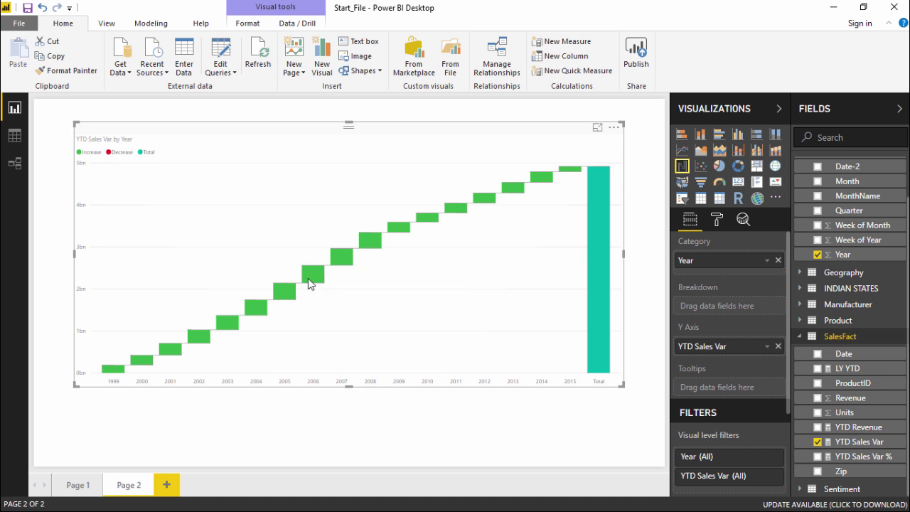
{"action": "mouse_move", "coordinate": [308, 283]}
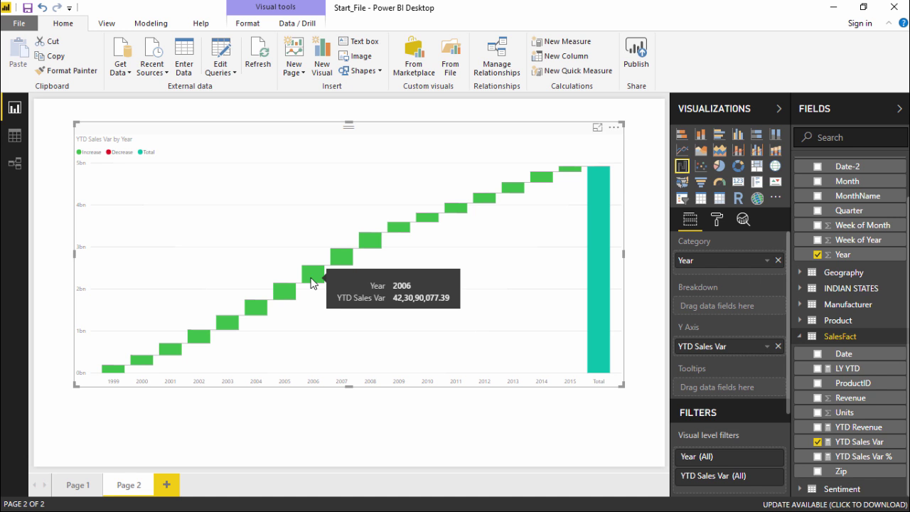
{"action": "mouse_move", "coordinate": [353, 261]}
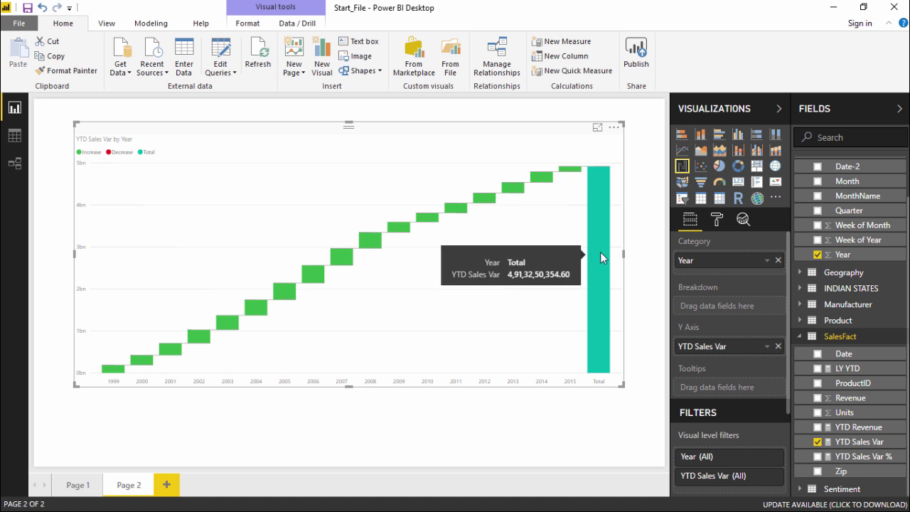
Step: Try light grey for the Total bar in the chart's sentiment colour settings
{"action": "left_click", "coordinate": [718, 221]}
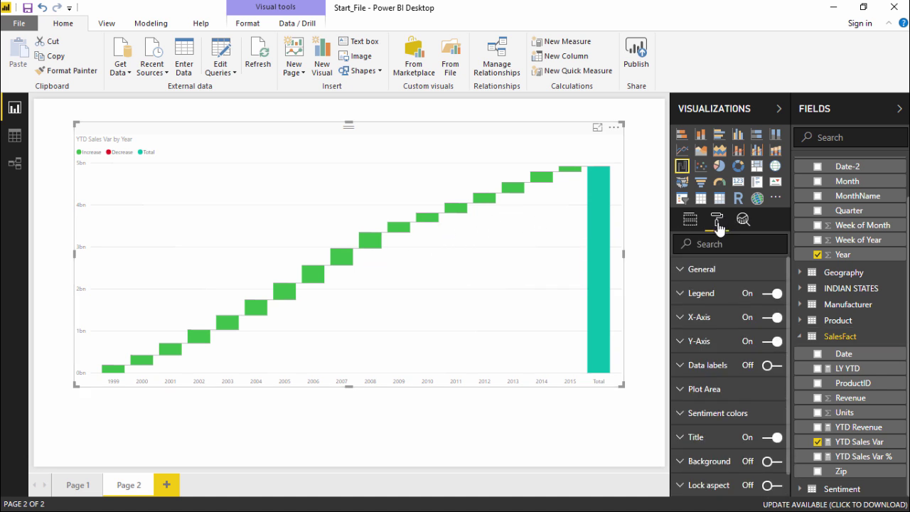
{"action": "left_click", "coordinate": [732, 414]}
{"action": "scroll", "coordinate": [739, 356], "scroll_direction": "down", "scroll_amount": 2}
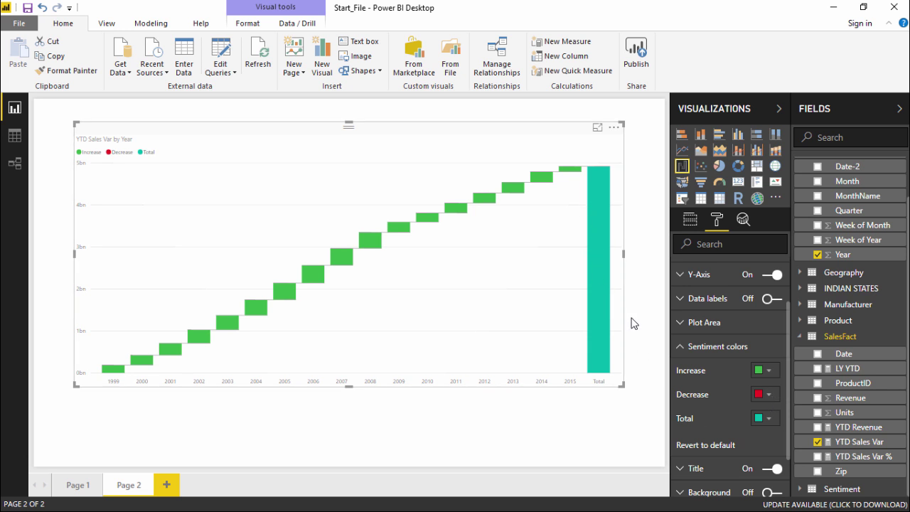
{"action": "left_click", "coordinate": [768, 419]}
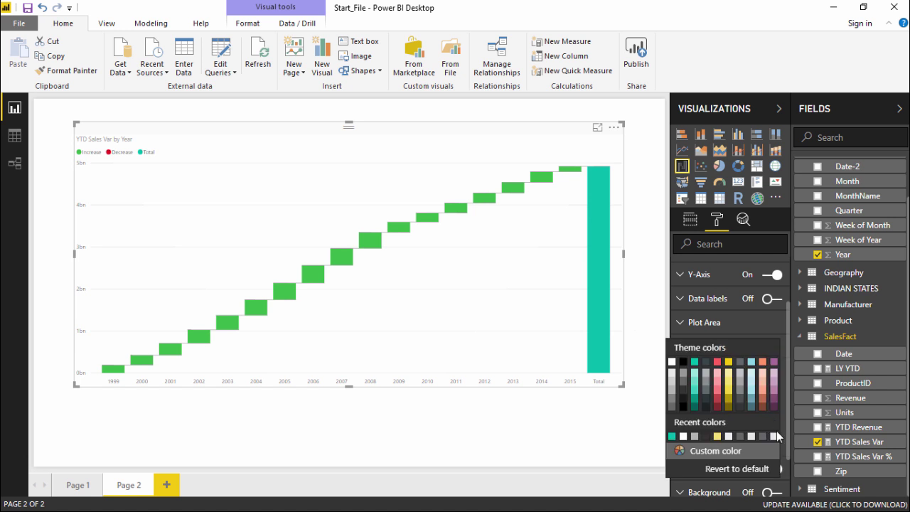
{"action": "left_click", "coordinate": [774, 436]}
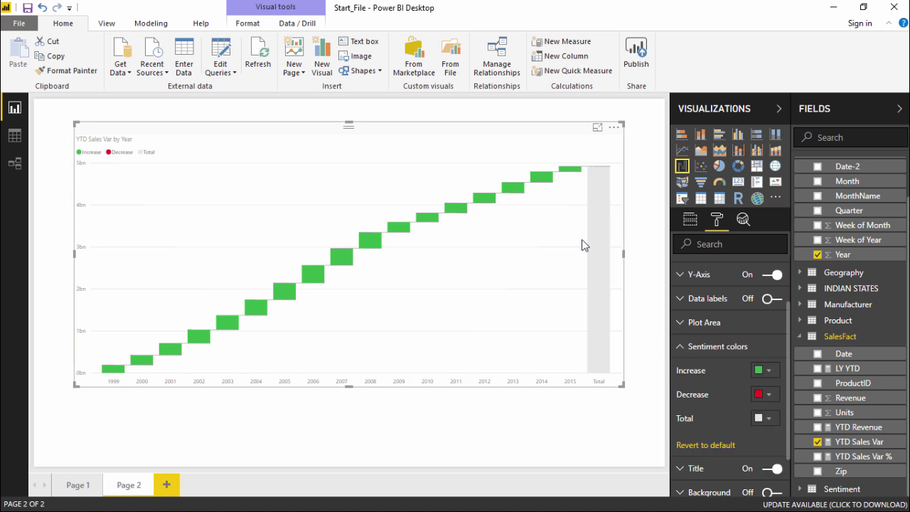
{"action": "left_click", "coordinate": [771, 421]}
{"action": "left_click", "coordinate": [768, 420]}
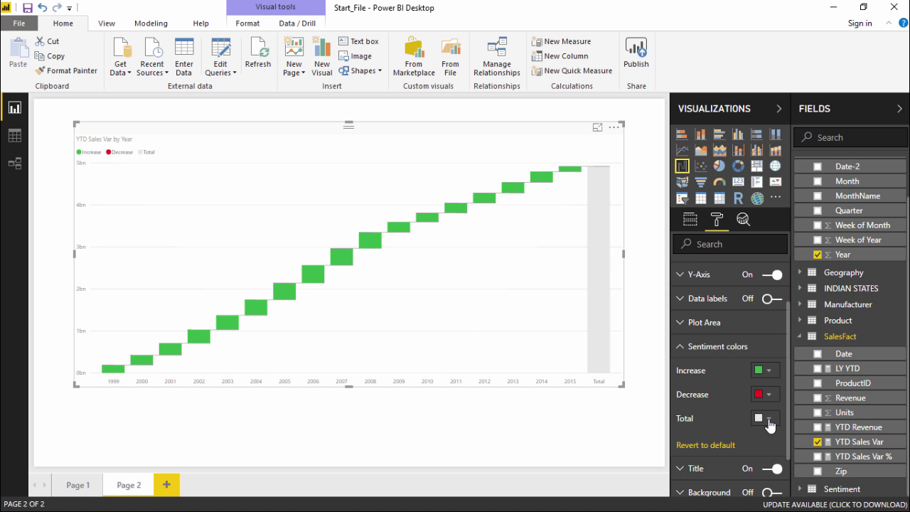
{"action": "left_click", "coordinate": [770, 426]}
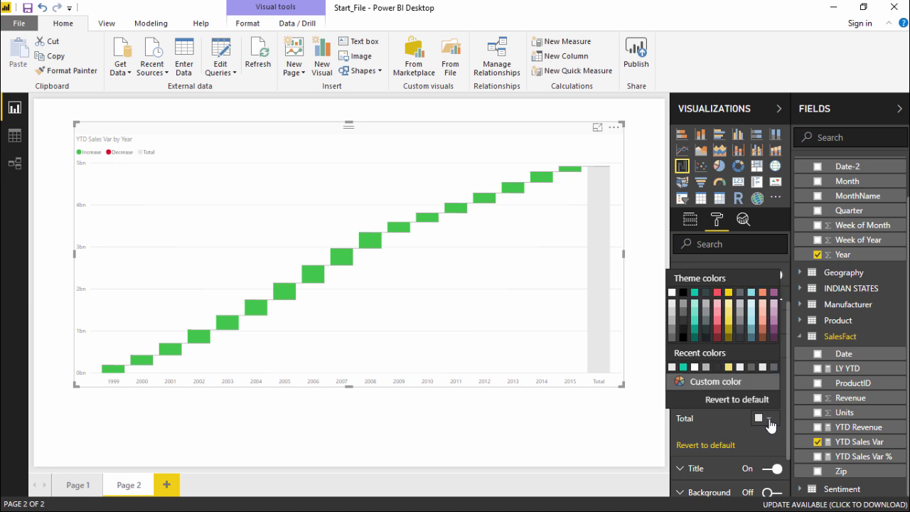
{"action": "left_click", "coordinate": [674, 374]}
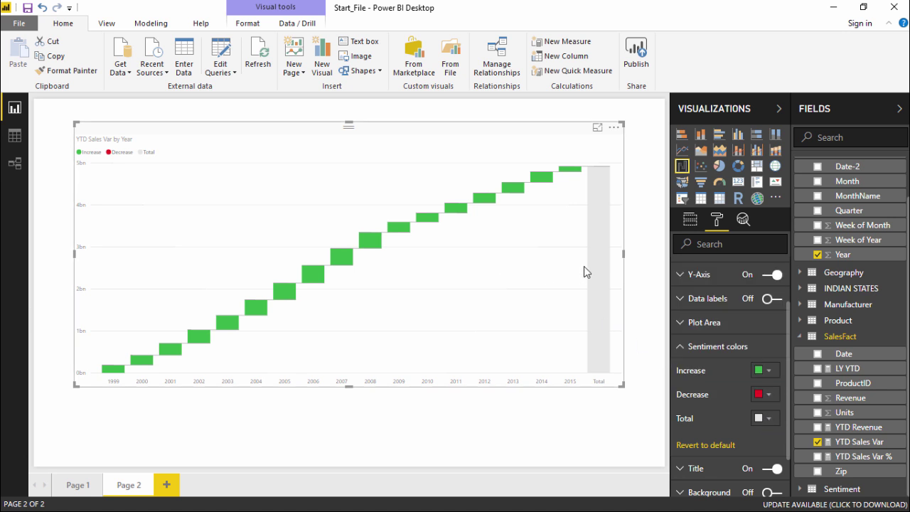
Step: Narrow the year waterfall chart by pulling its right edge inward
{"action": "left_click", "coordinate": [533, 118]}
{"action": "left_click", "coordinate": [538, 140]}
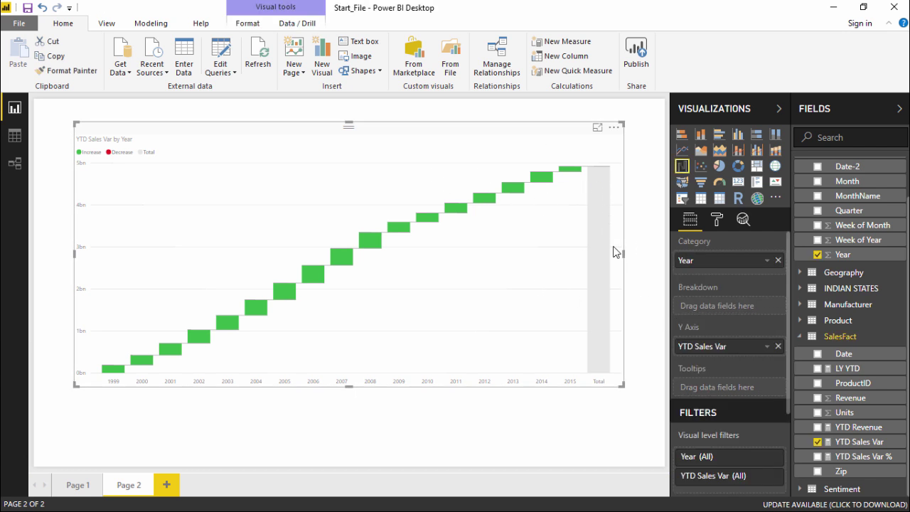
{"action": "left_click_drag", "start_coordinate": [624, 250], "coordinate": [561, 260]}
Step: Delete the year waterfall chart from Page 2
{"action": "left_click", "coordinate": [562, 261]}
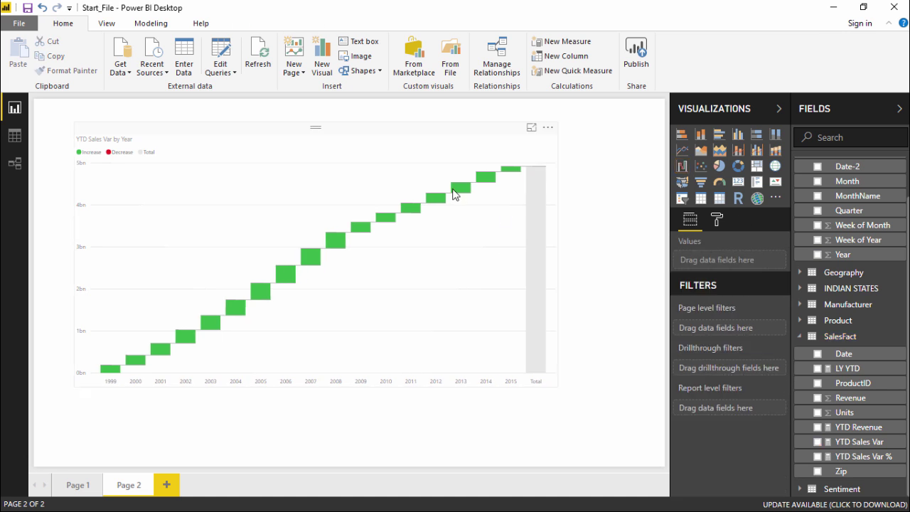
{"action": "left_click", "coordinate": [411, 144]}
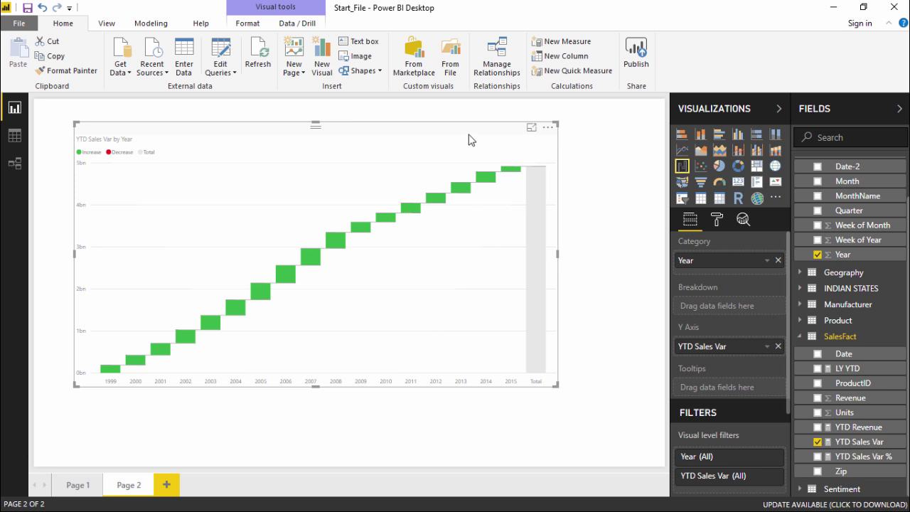
{"action": "key", "text": "Delete"}
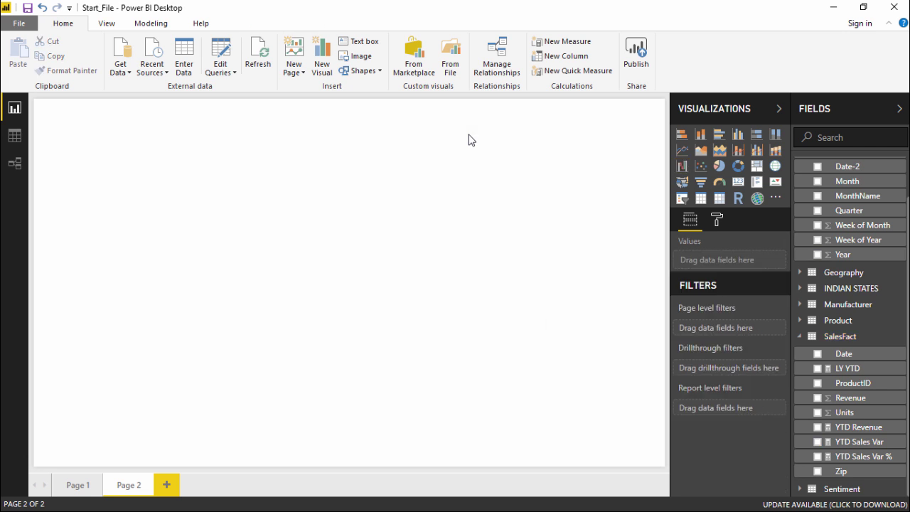
Step: Insert a new empty waterfall chart and collapse the Date and SalesFact field lists
{"action": "left_click", "coordinate": [682, 166]}
{"action": "scroll", "coordinate": [799, 245], "scroll_direction": "up", "scroll_amount": 2}
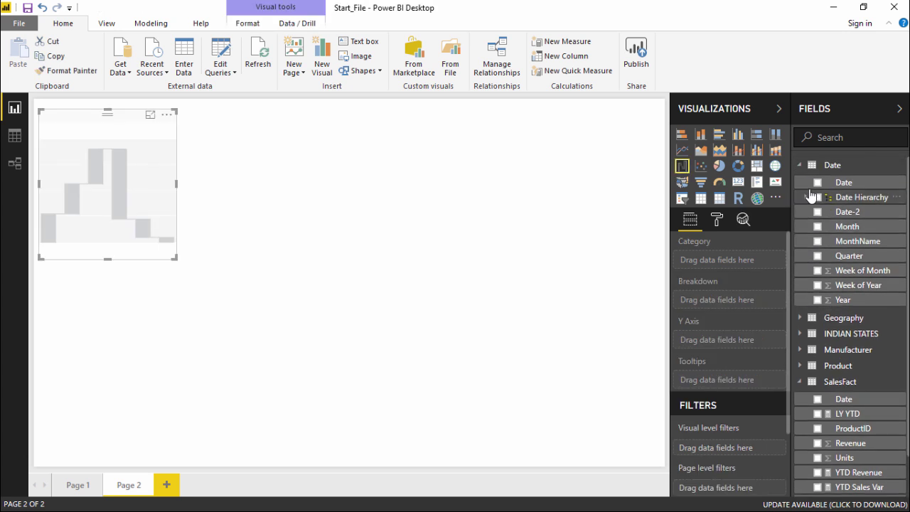
{"action": "left_click", "coordinate": [825, 164]}
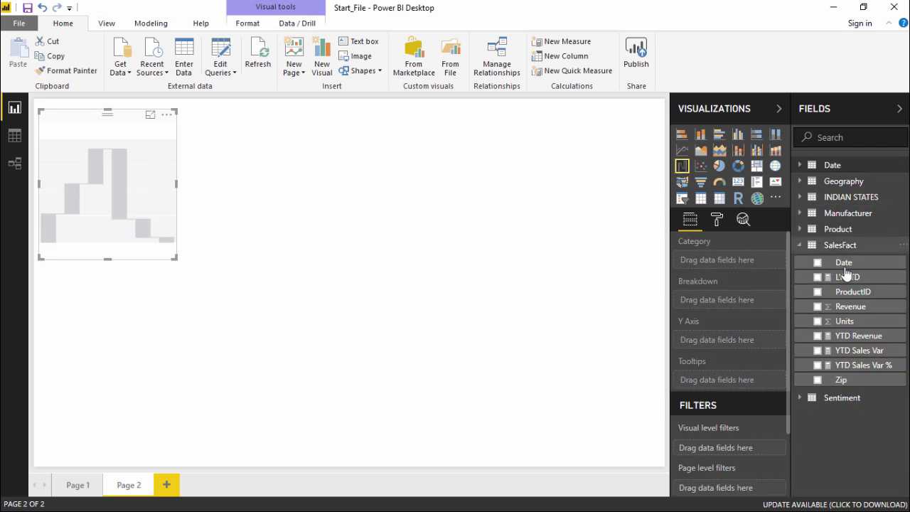
{"action": "left_click", "coordinate": [799, 245]}
Step: Chart REVENUE by STATES from INDIAN STATES on the new waterfall, centred and enlarged
{"action": "left_click", "coordinate": [801, 198]}
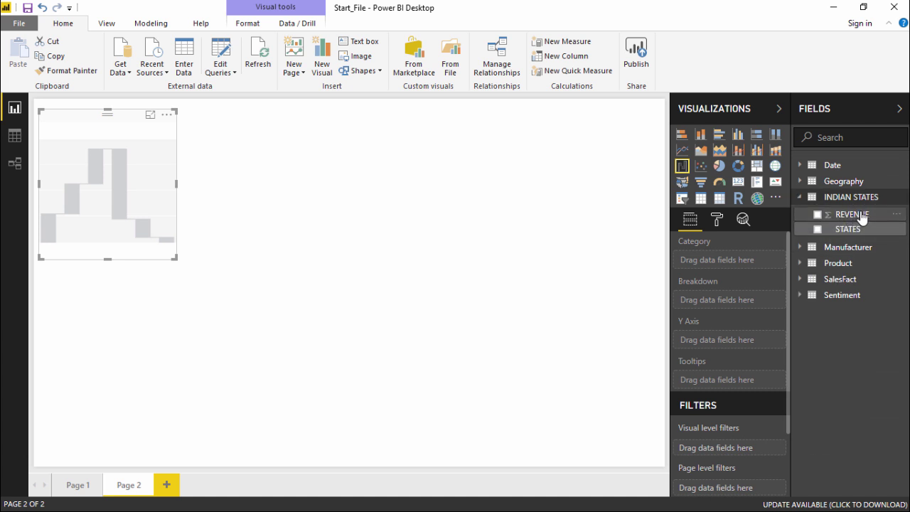
{"action": "left_click_drag", "start_coordinate": [861, 234], "coordinate": [118, 189]}
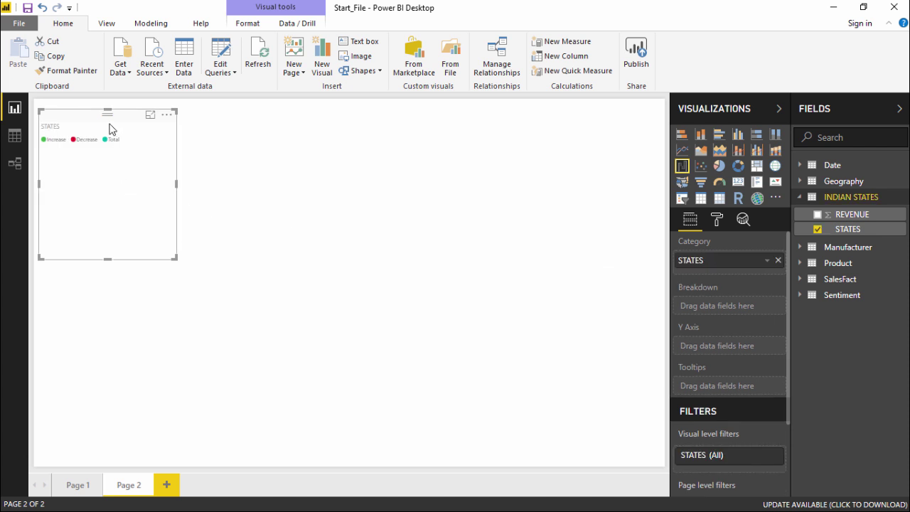
{"action": "left_click_drag", "start_coordinate": [110, 125], "coordinate": [401, 186]}
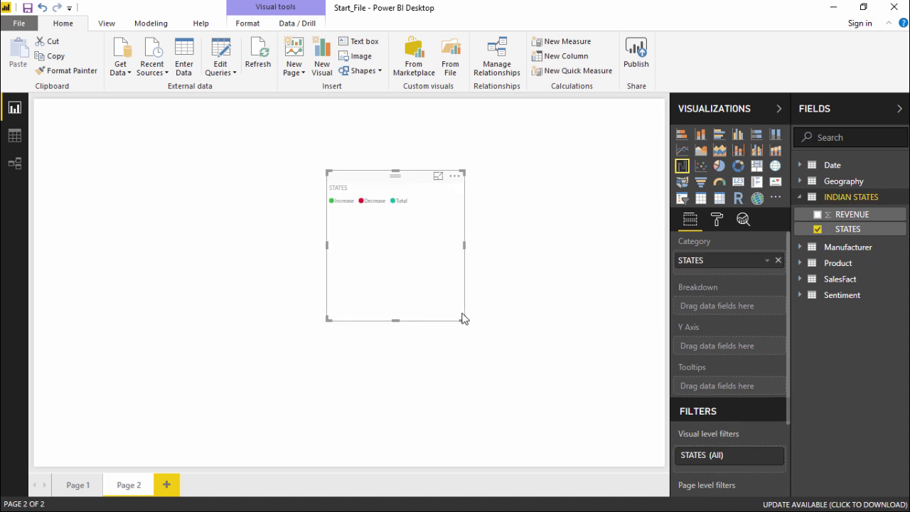
{"action": "left_click_drag", "start_coordinate": [463, 318], "coordinate": [534, 369]}
{"action": "left_click_drag", "start_coordinate": [846, 214], "coordinate": [448, 310]}
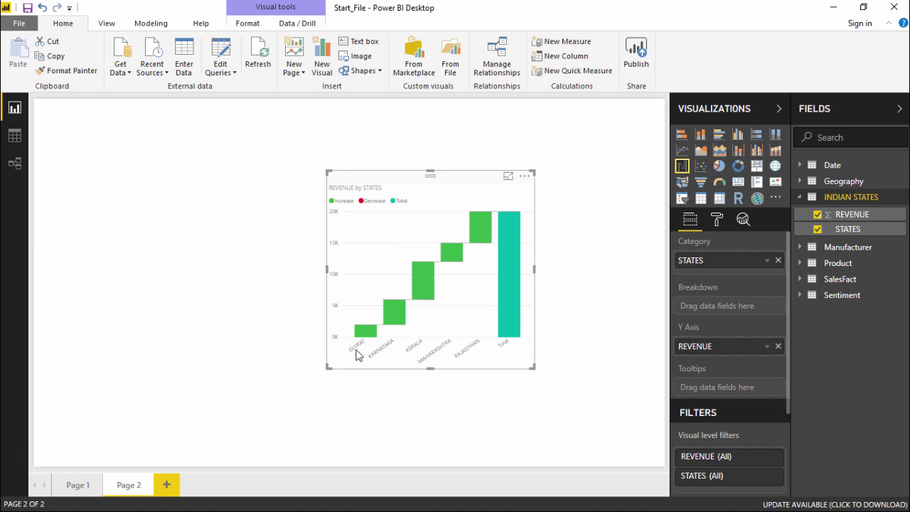
Step: Widen the chart so state names lie flat, lower it slightly, and preview it in focus mode
{"action": "left_click_drag", "start_coordinate": [328, 367], "coordinate": [220, 396]}
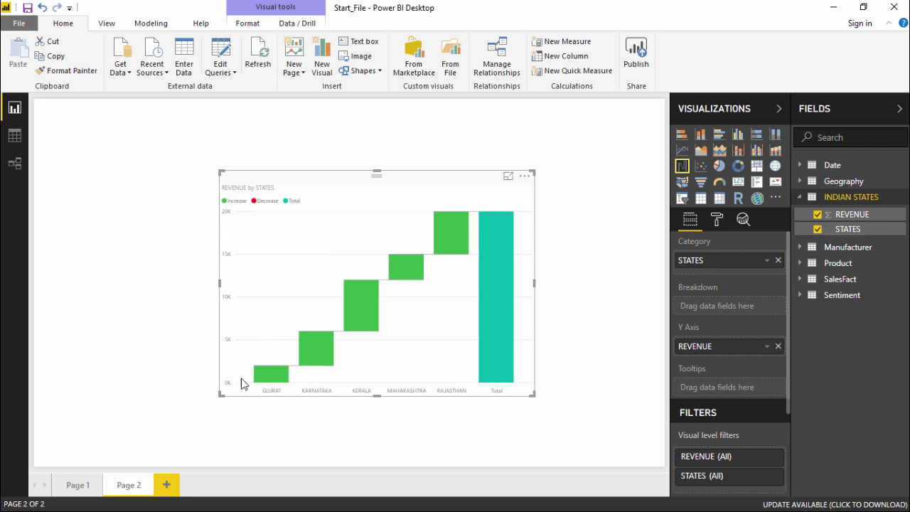
{"action": "left_click_drag", "start_coordinate": [508, 184], "coordinate": [504, 220]}
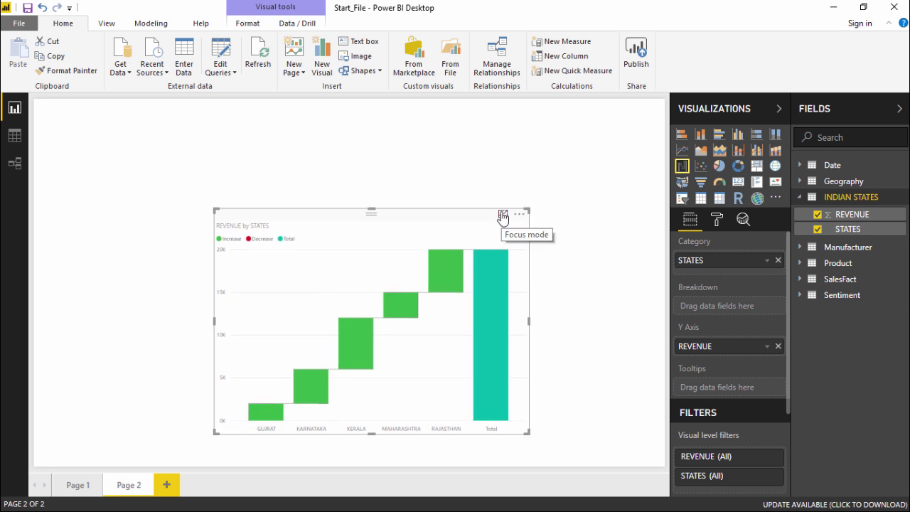
{"action": "left_click", "coordinate": [503, 216]}
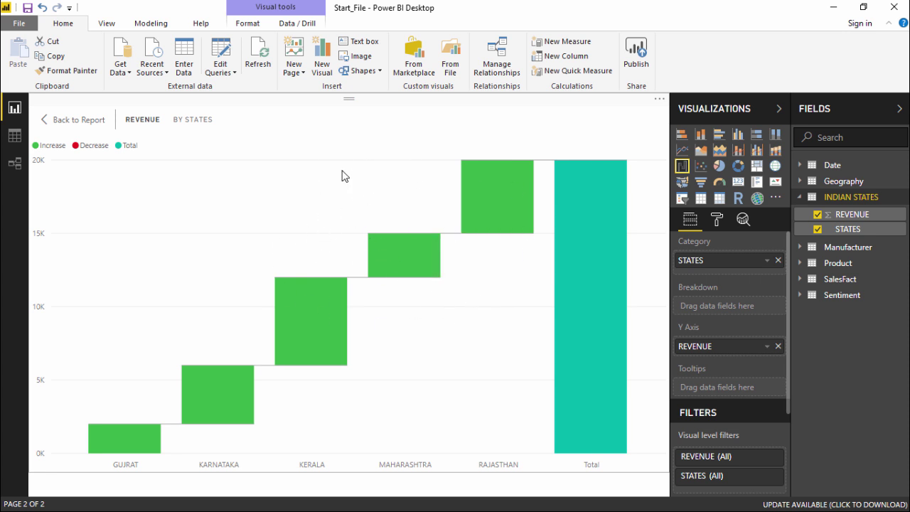
{"action": "left_click", "coordinate": [78, 119]}
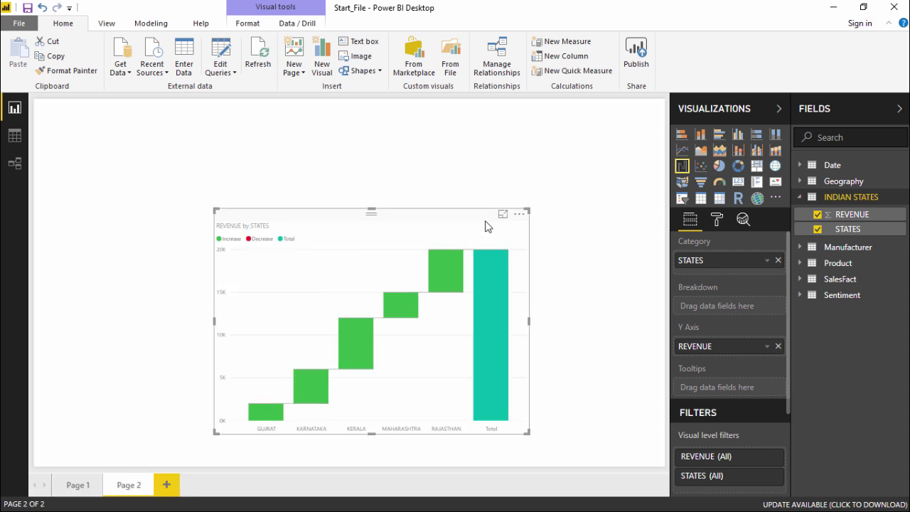
Step: Show the chart's data table beneath it and cross-highlight the KARNATAKA, KERALA and other state rows
{"action": "left_click", "coordinate": [523, 215]}
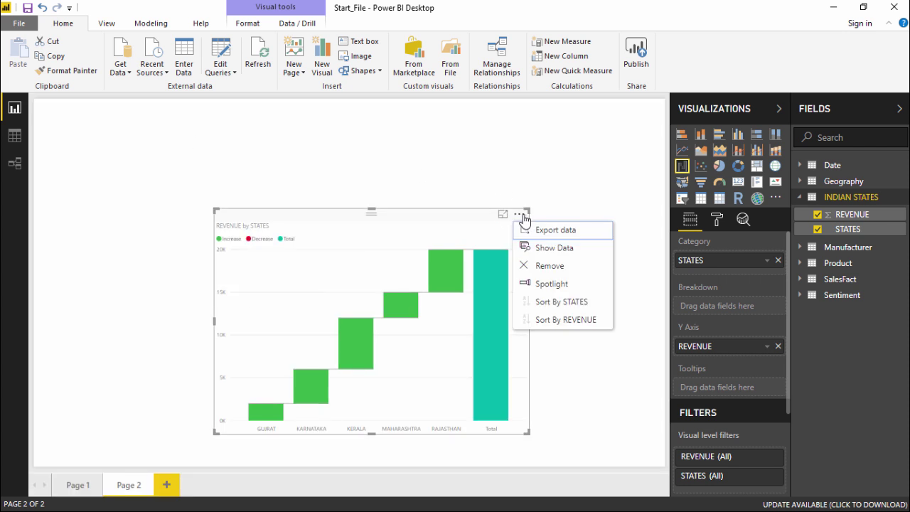
{"action": "left_click", "coordinate": [557, 249]}
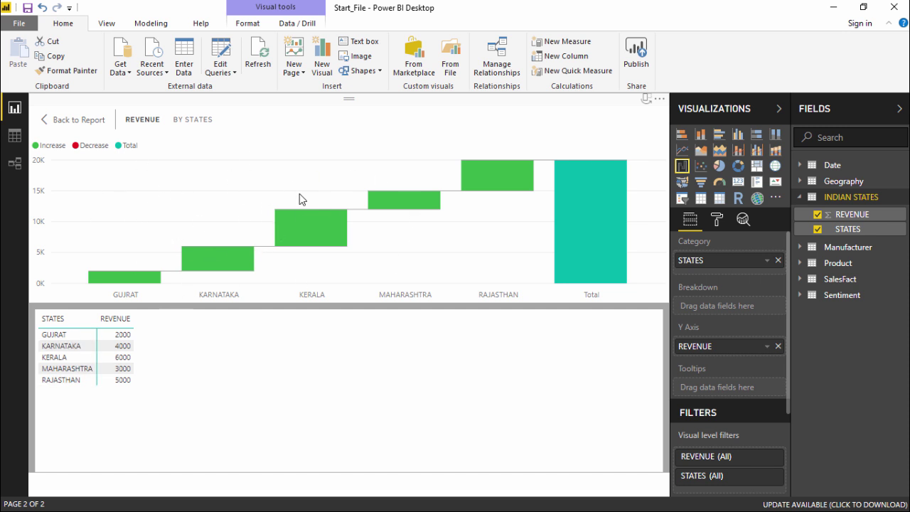
{"action": "left_click", "coordinate": [121, 346]}
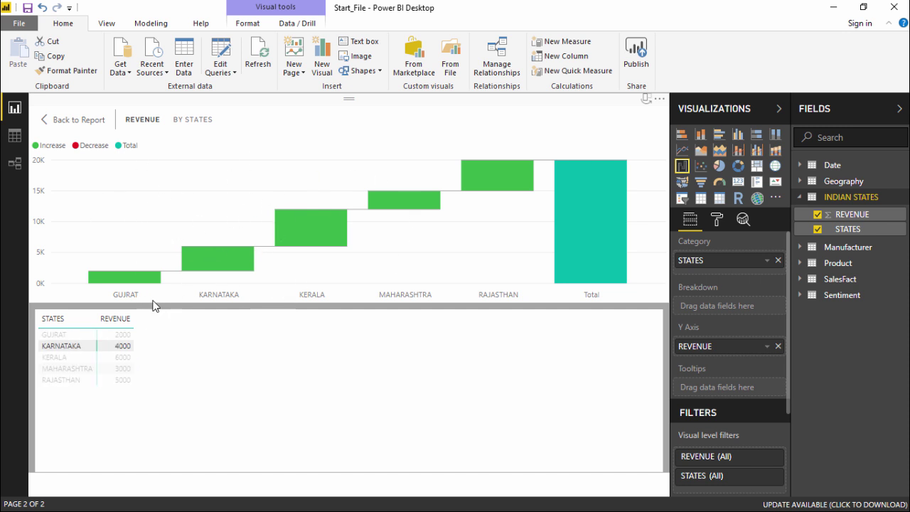
{"action": "left_click", "coordinate": [99, 335]}
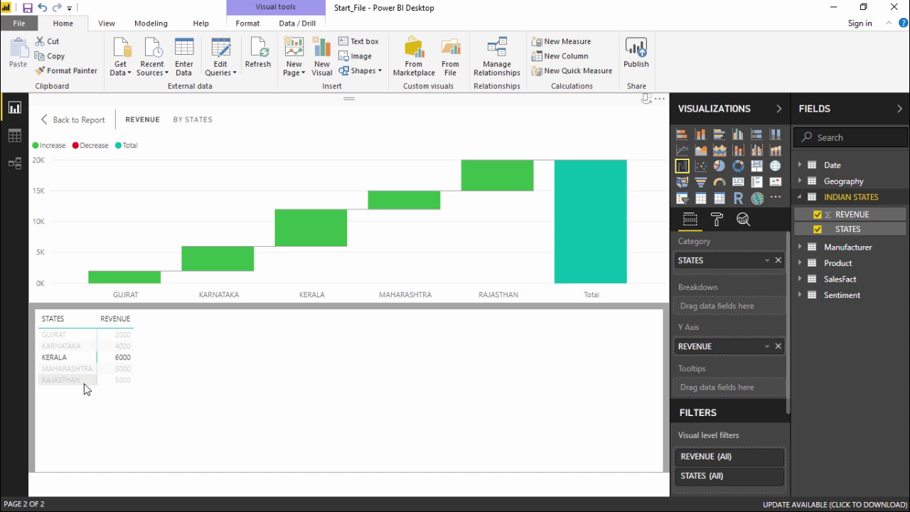
{"action": "left_click", "coordinate": [81, 342]}
{"action": "left_click", "coordinate": [84, 335]}
{"action": "left_click", "coordinate": [82, 335]}
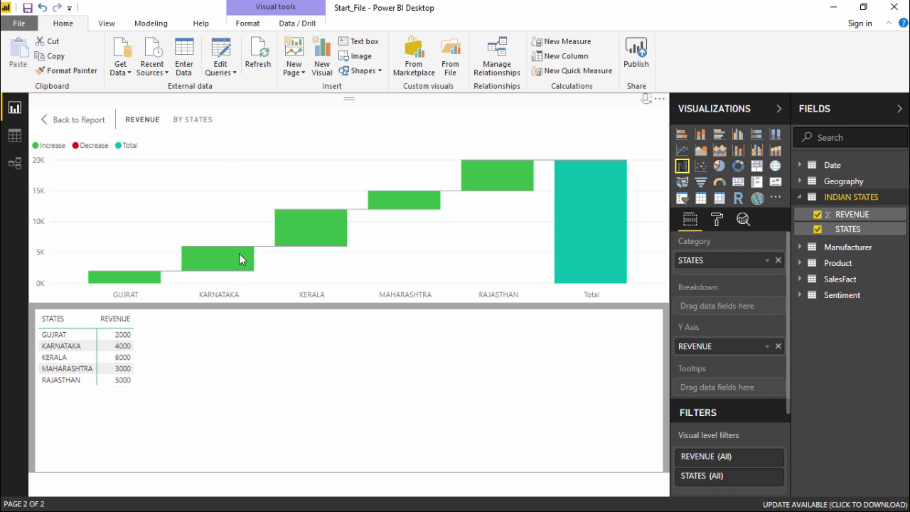
{"action": "mouse_move", "coordinate": [232, 255]}
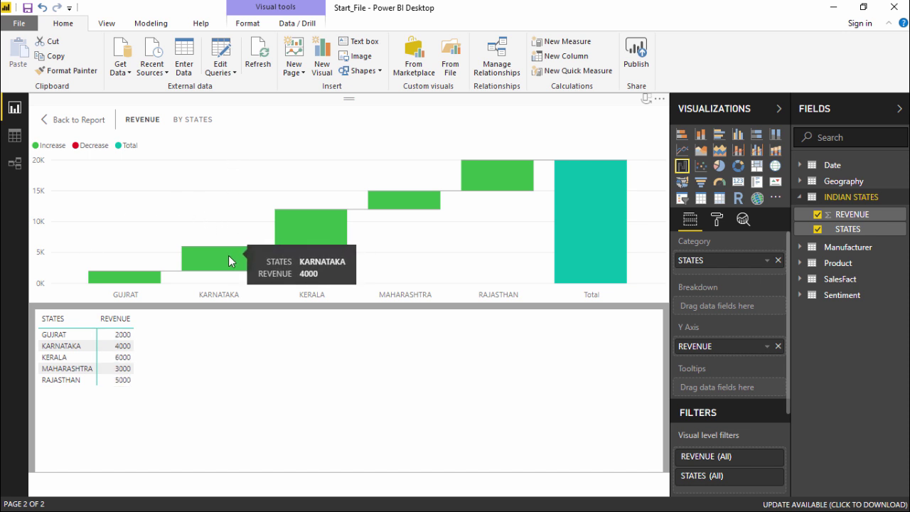